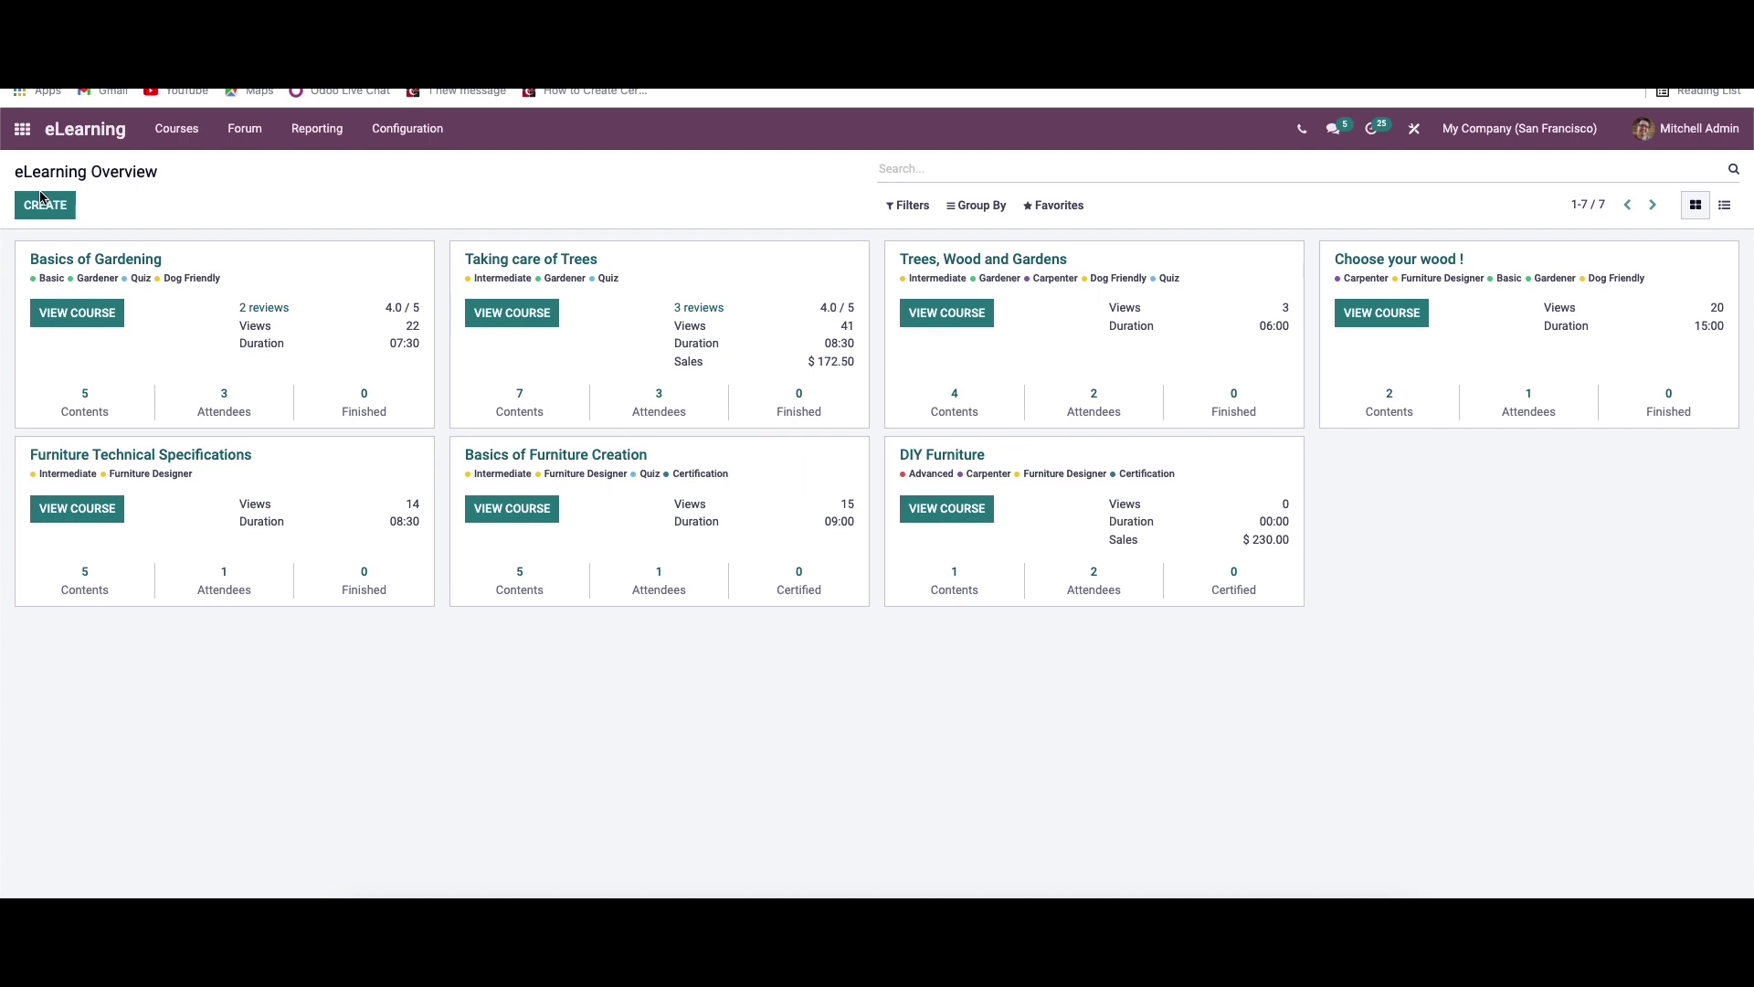
Start a blank course, view its Karma tab reward and access-rights points, then discard it.
click(50, 208)
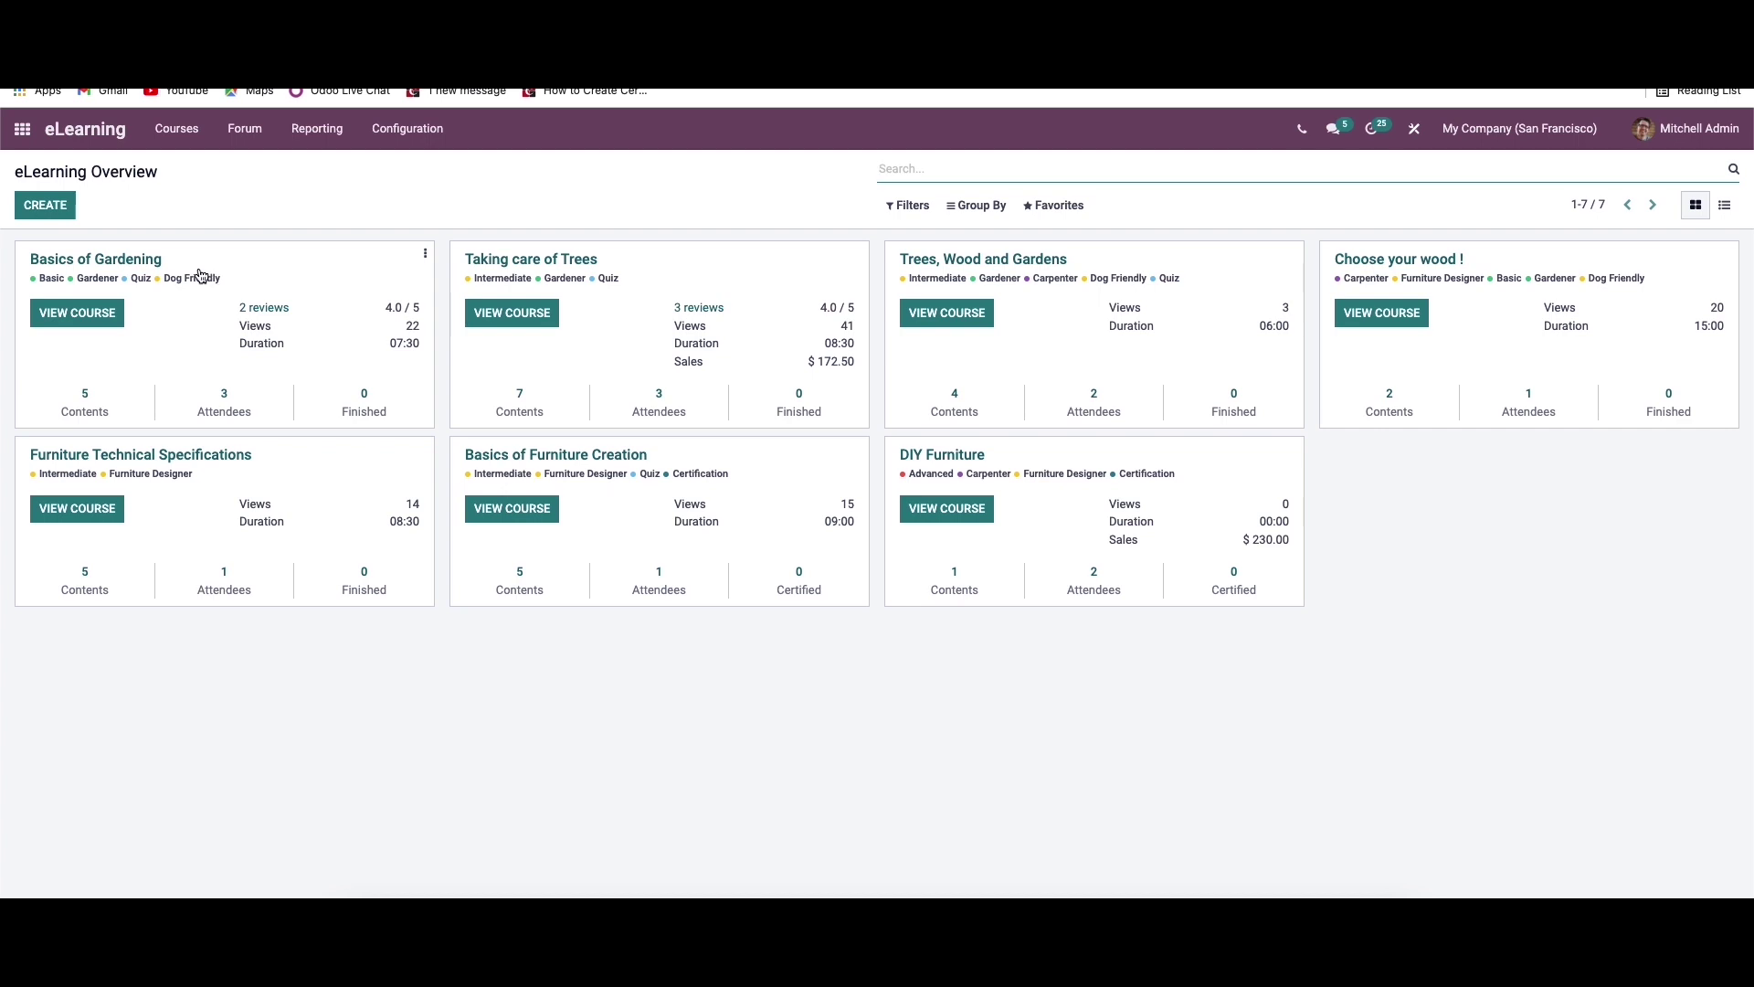
click(62, 212)
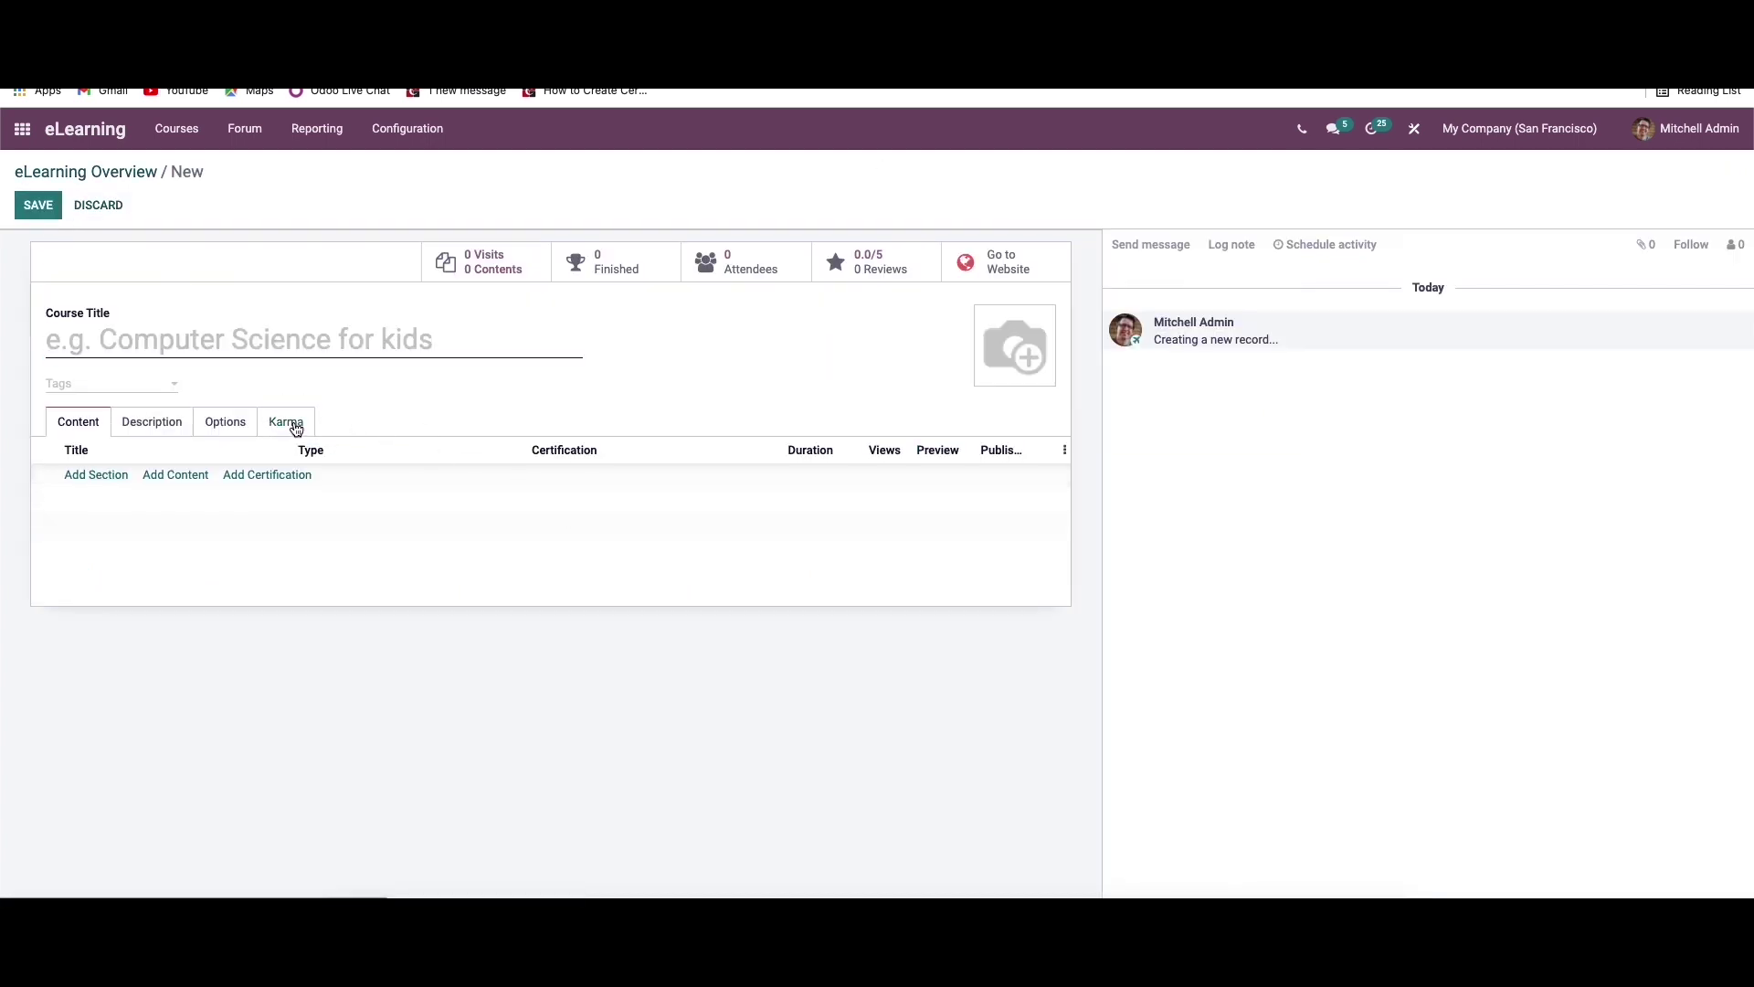
click(296, 430)
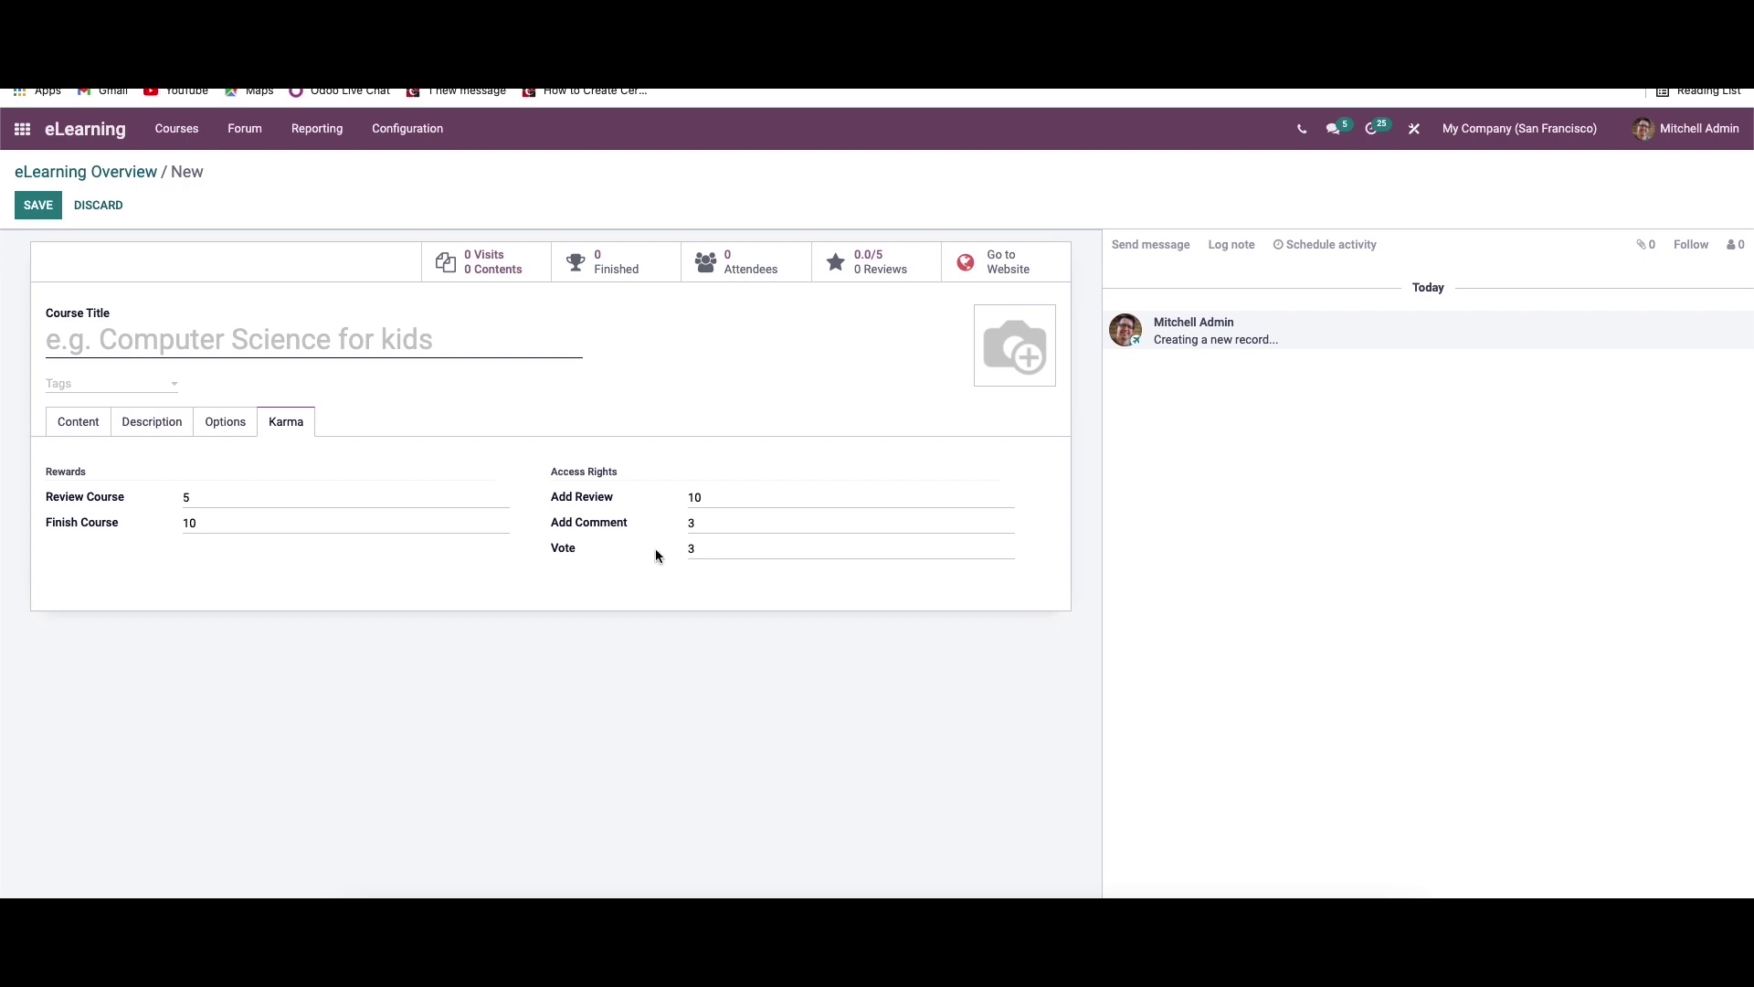
click(85, 207)
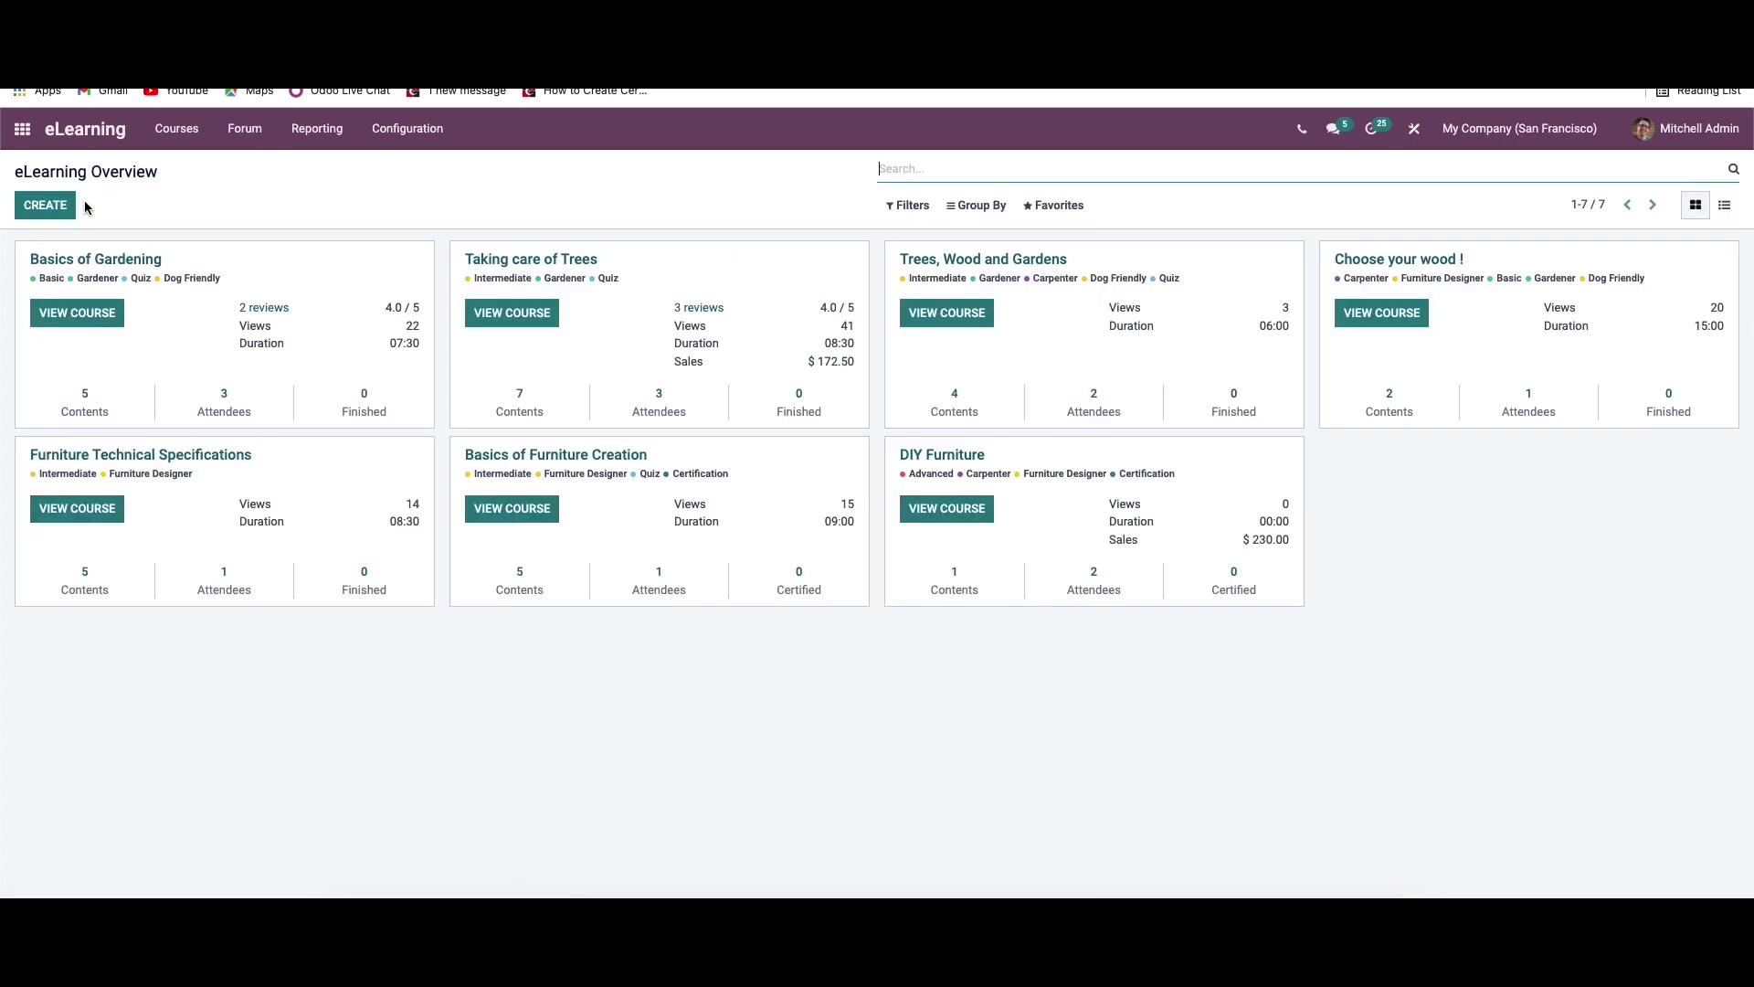
Create a new forum from Forum > Forums and view its default Karma Gains points.
click(244, 129)
click(249, 169)
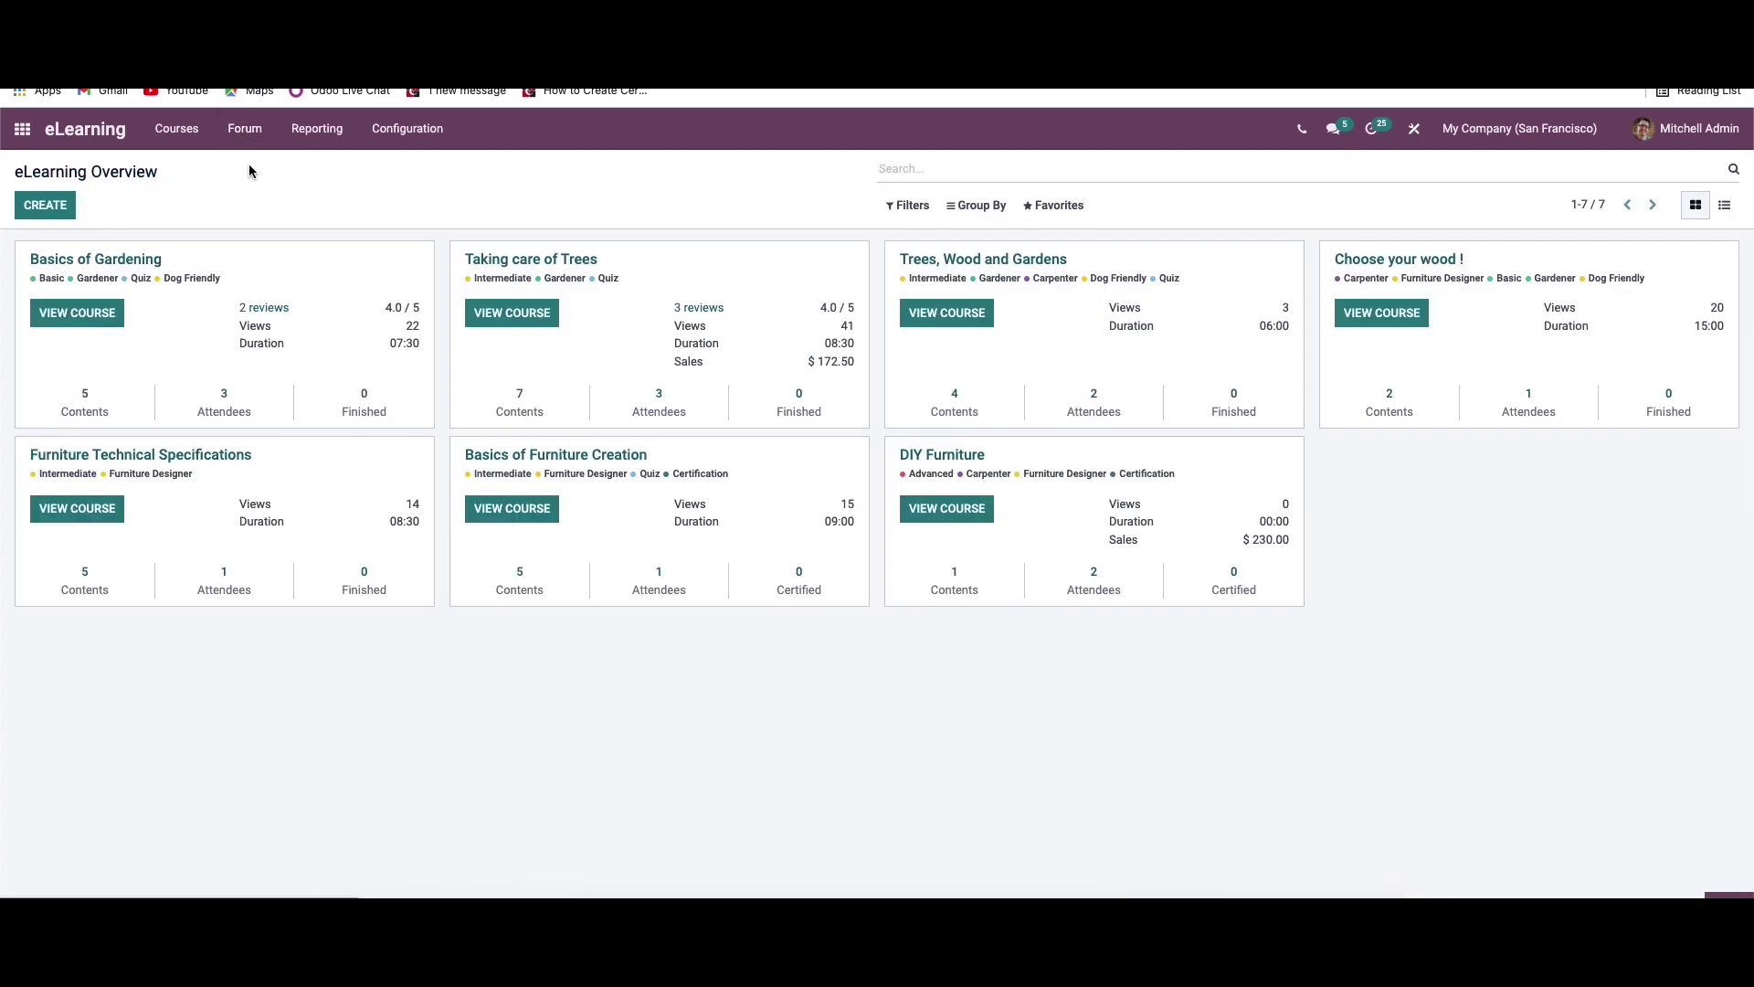
click(37, 204)
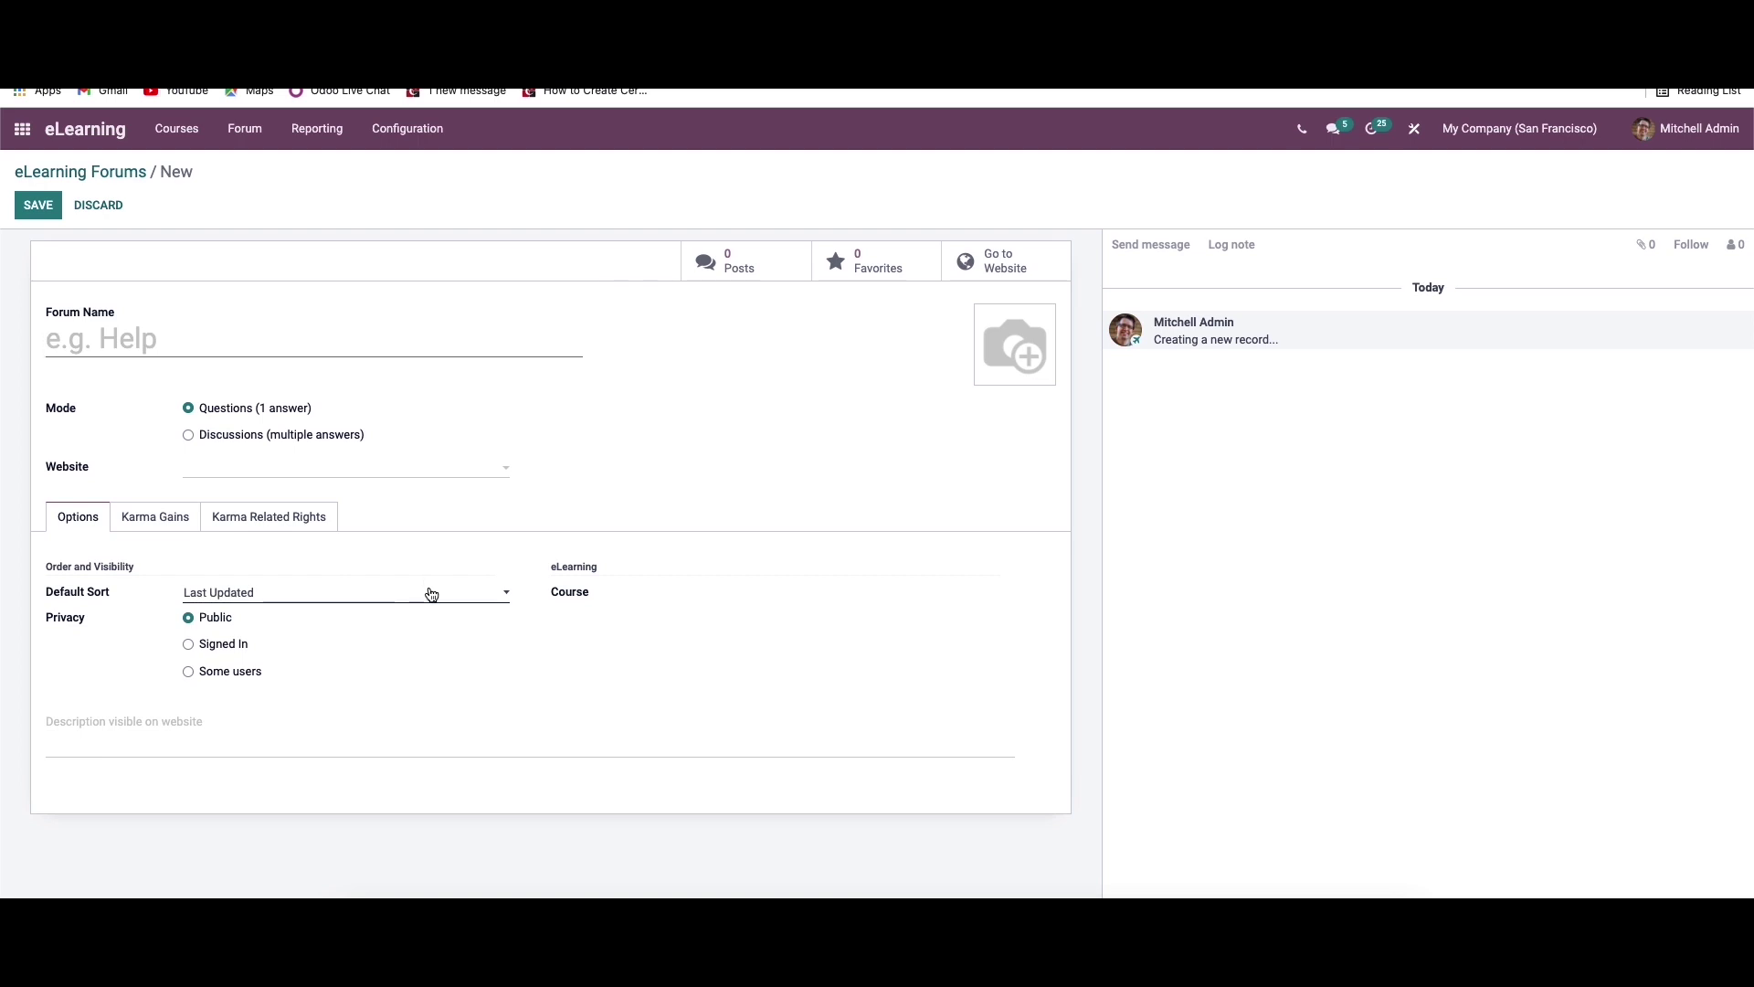
click(137, 517)
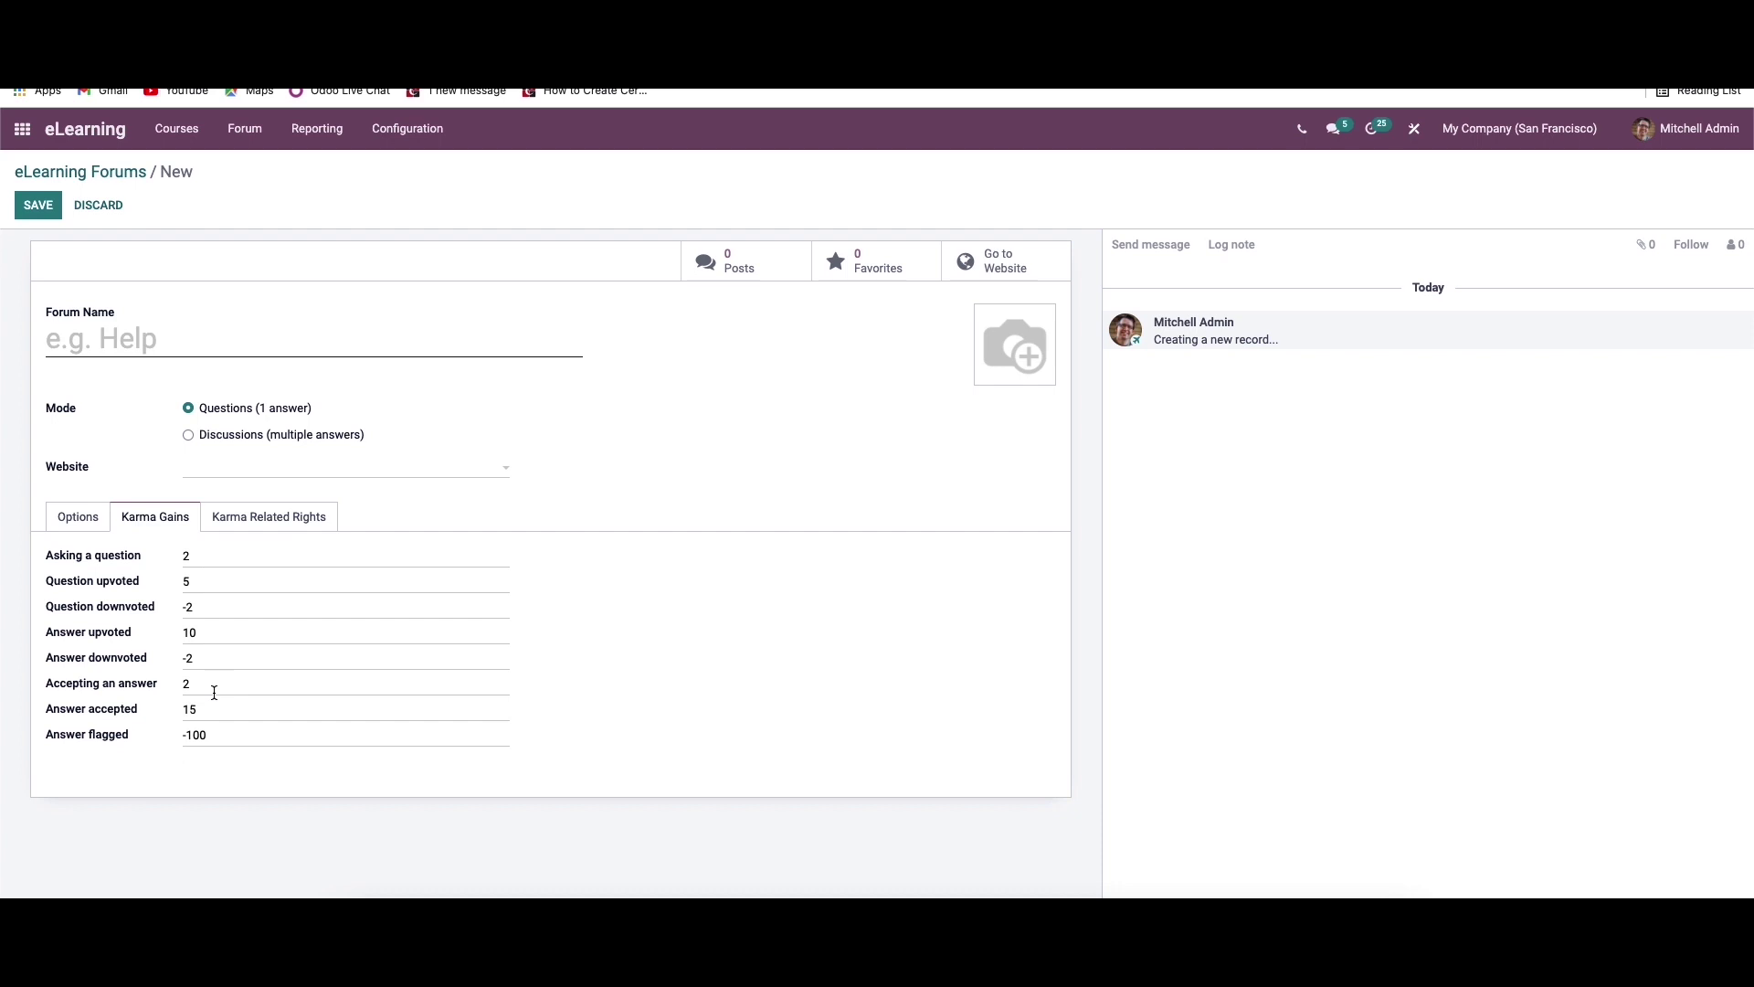
Review the forum's Karma Related Rights thresholds for asking, voting, editing and moderating.
click(276, 523)
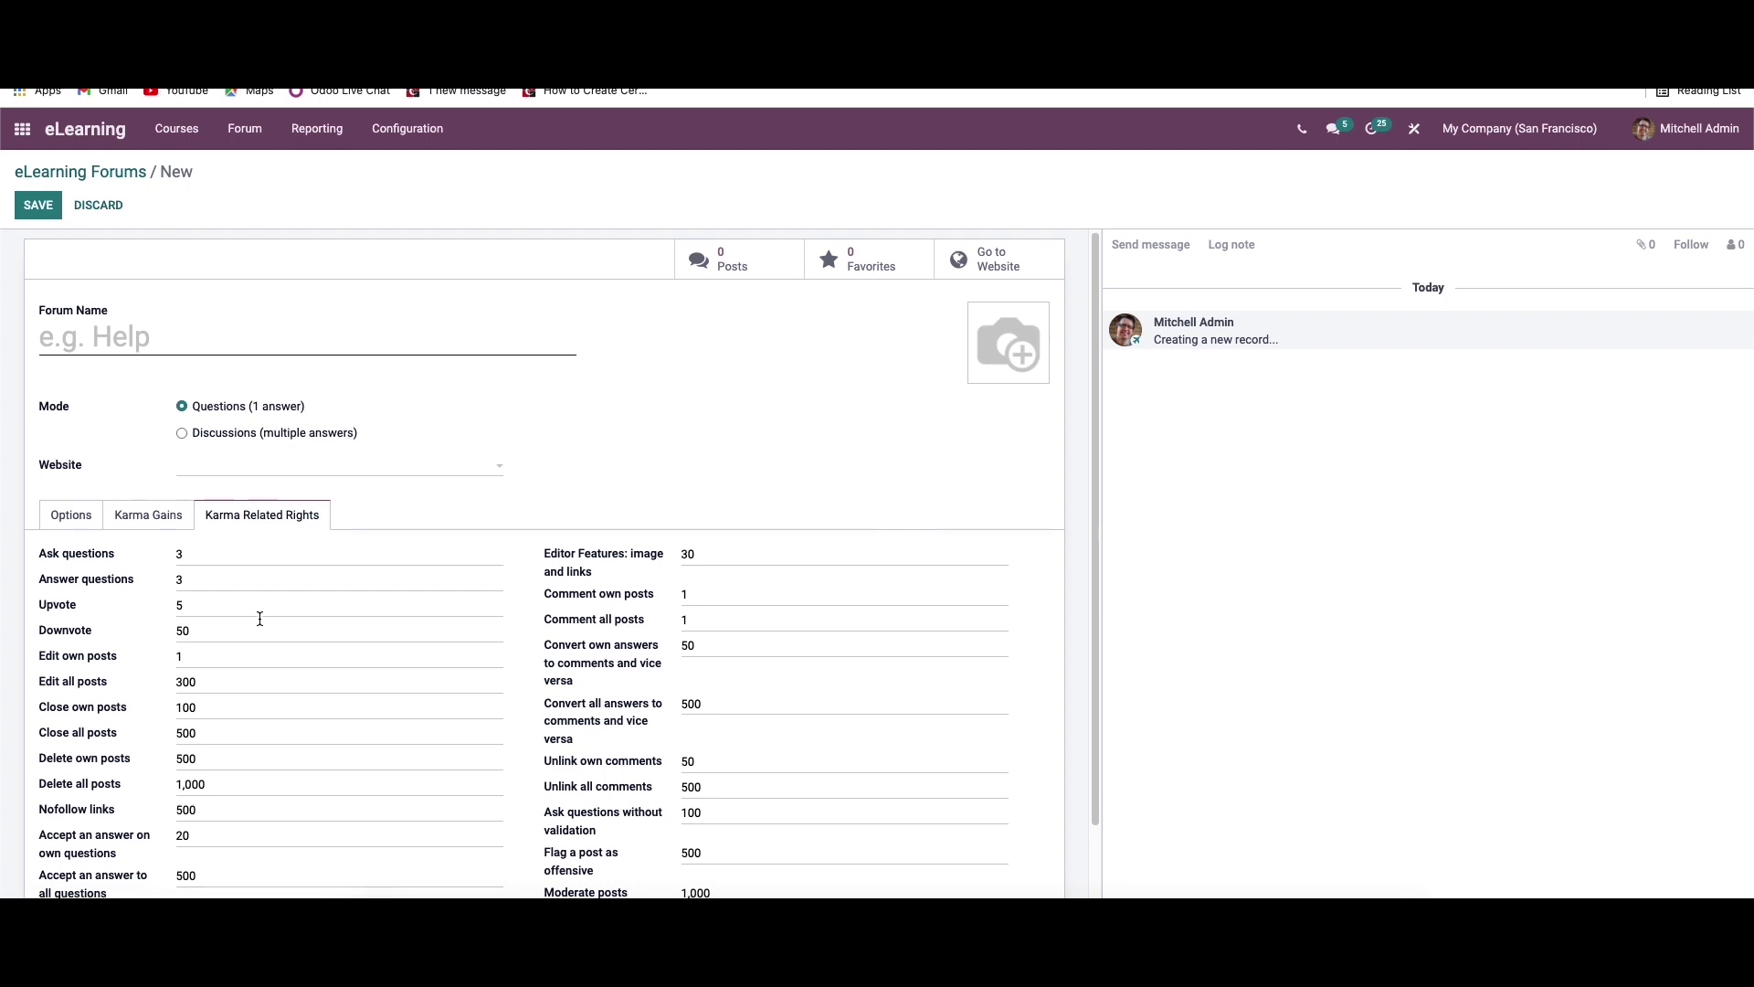
scroll(247, 617, down, 1)
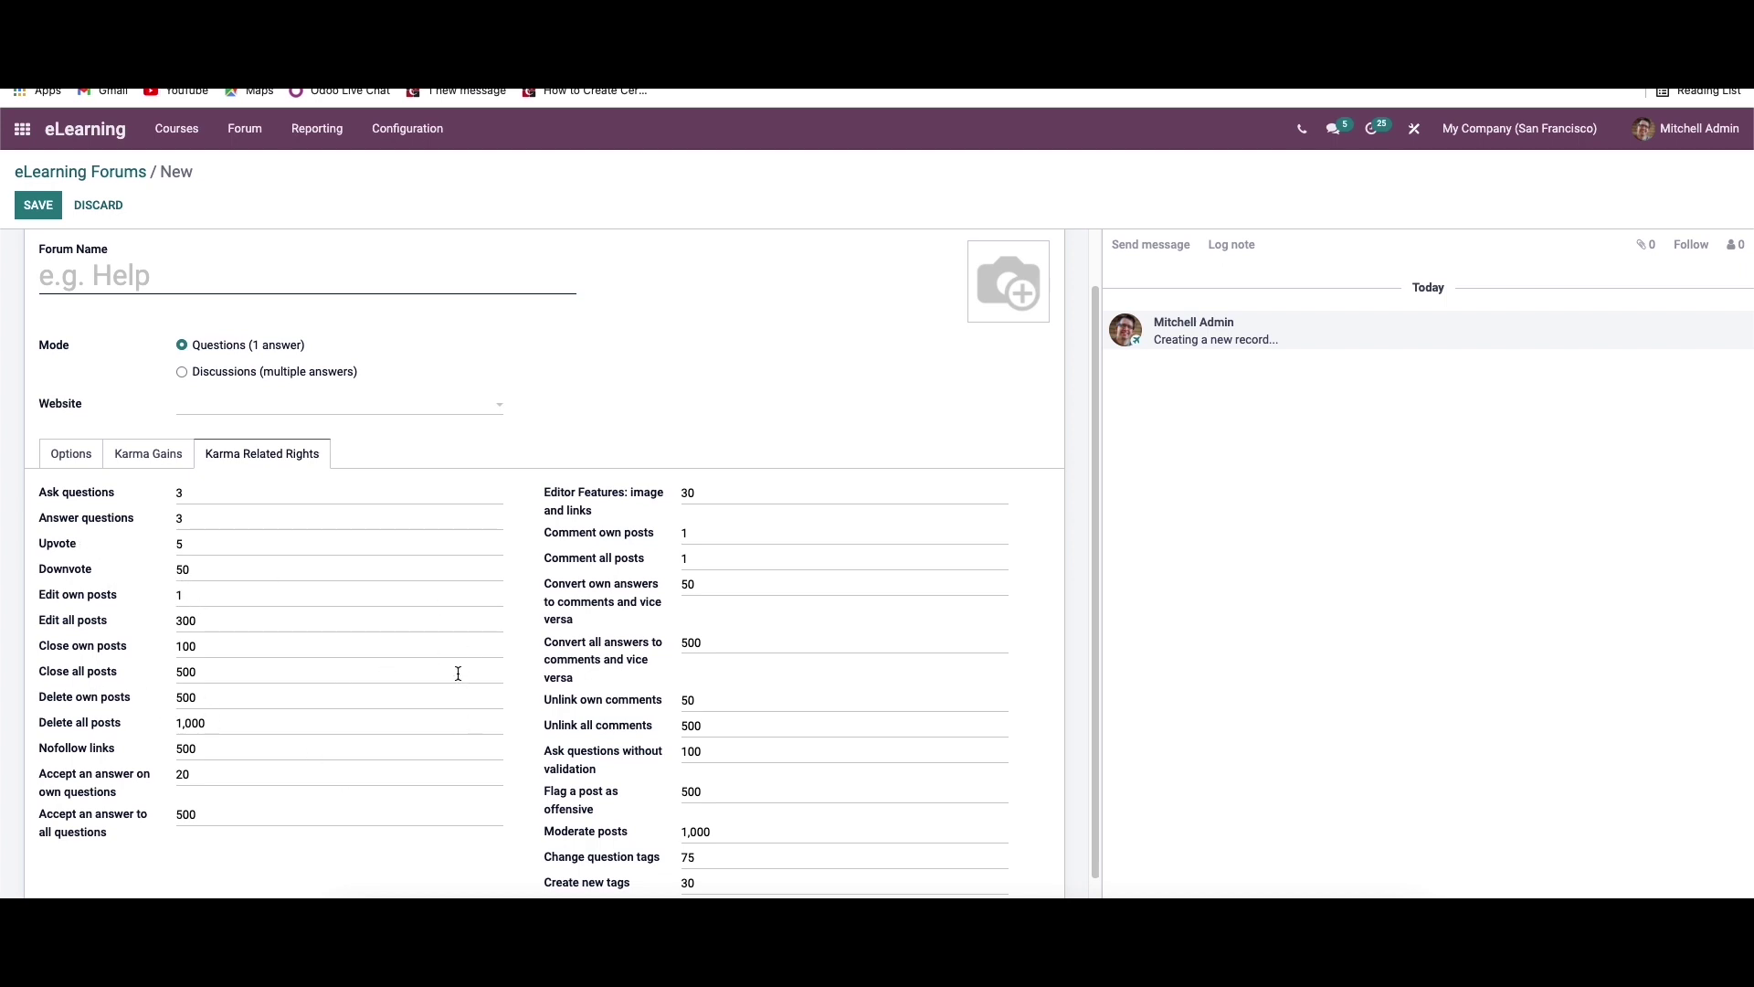
scroll(456, 676, down, 1)
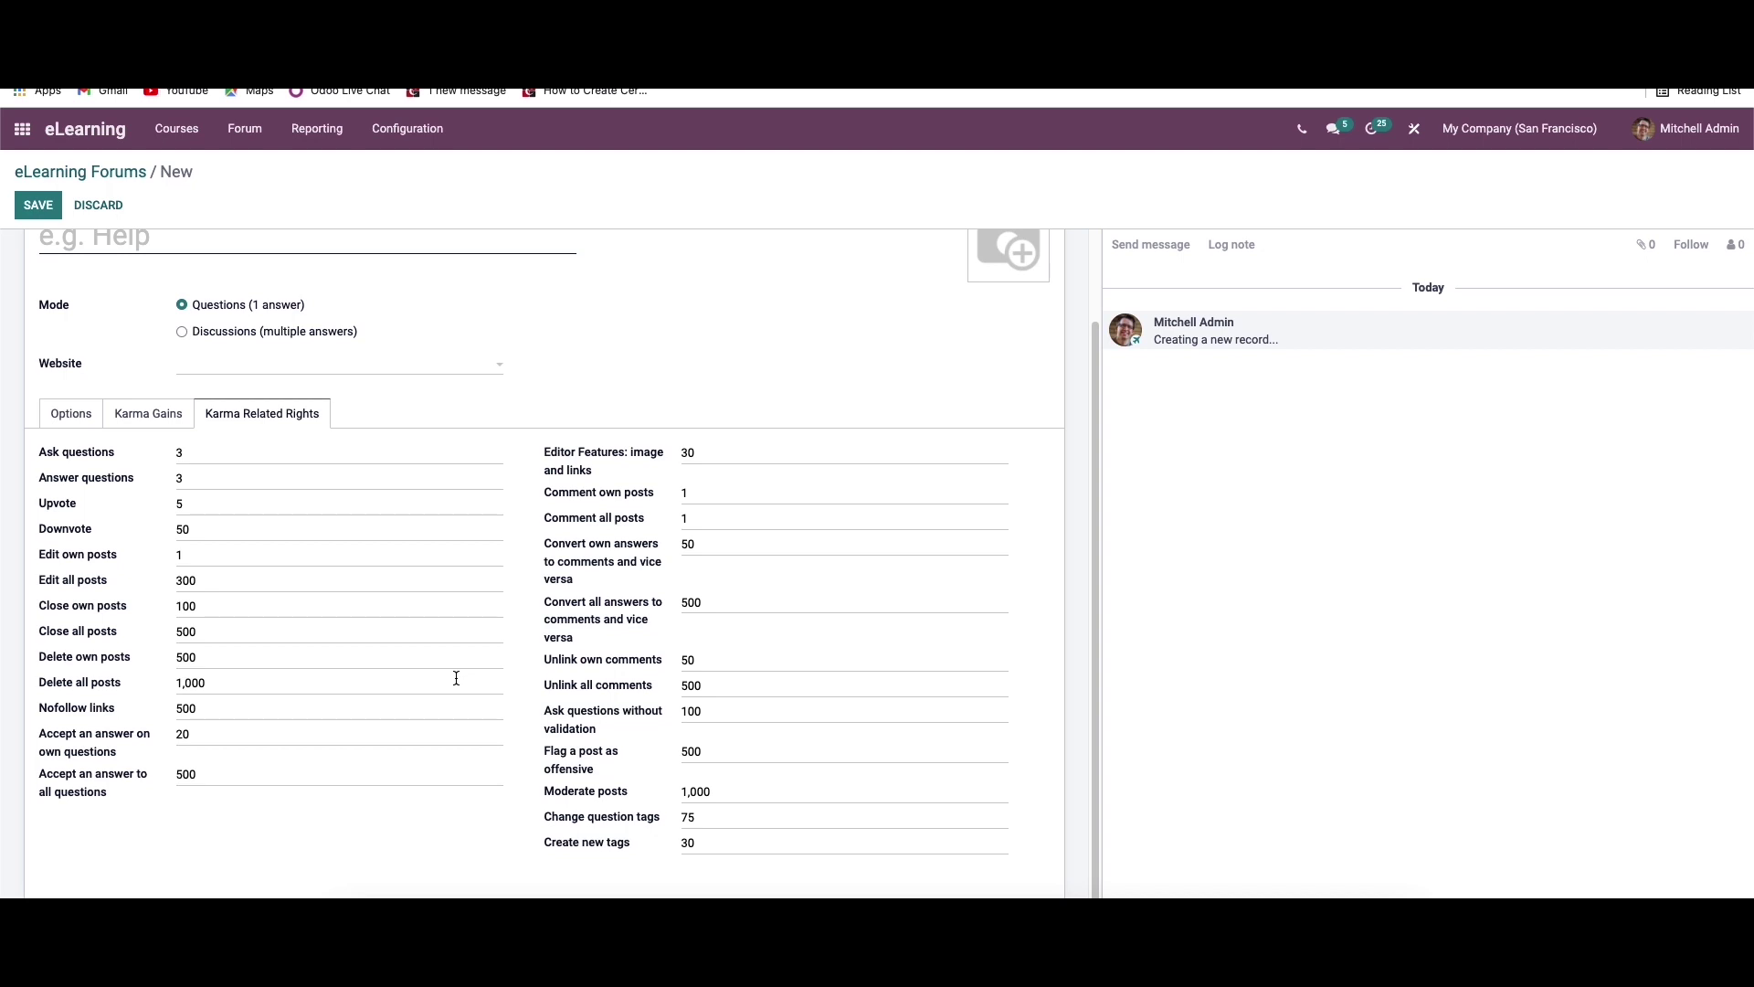